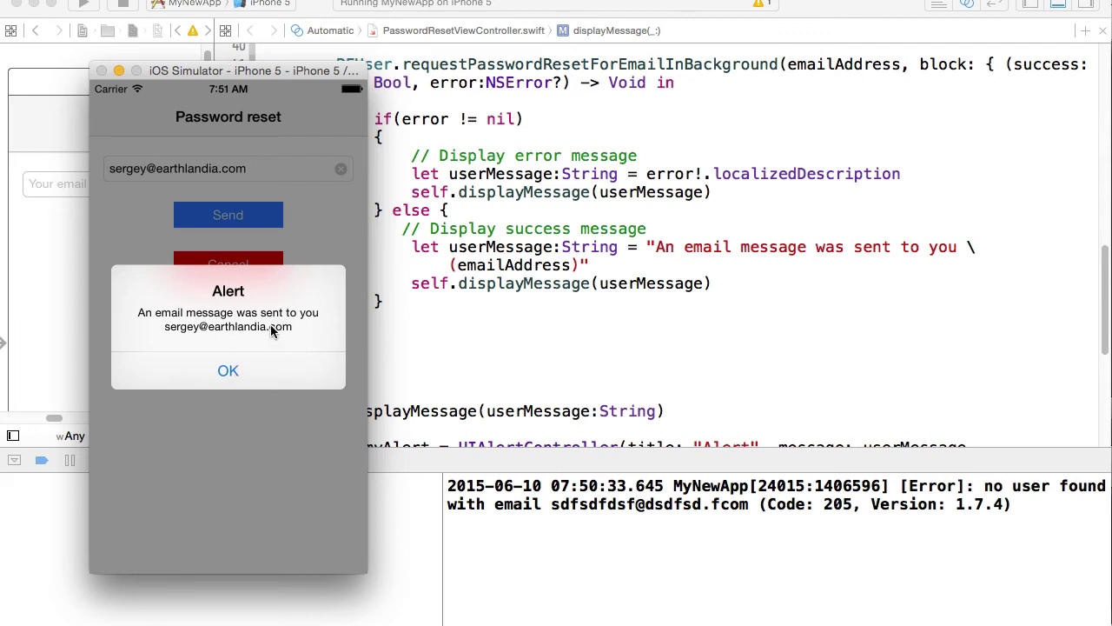
Step: Dismiss the 'An email message was sent' alert to return to the Sign in screen
click(228, 371)
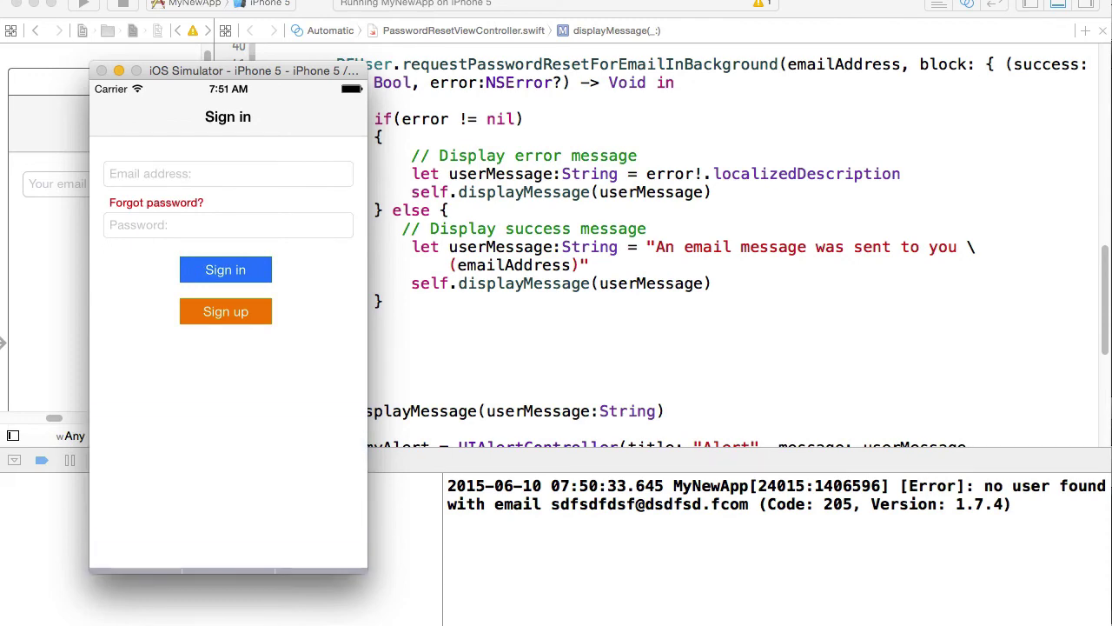
Step: Open gmail.com in a new Chrome tab
click(184, 619)
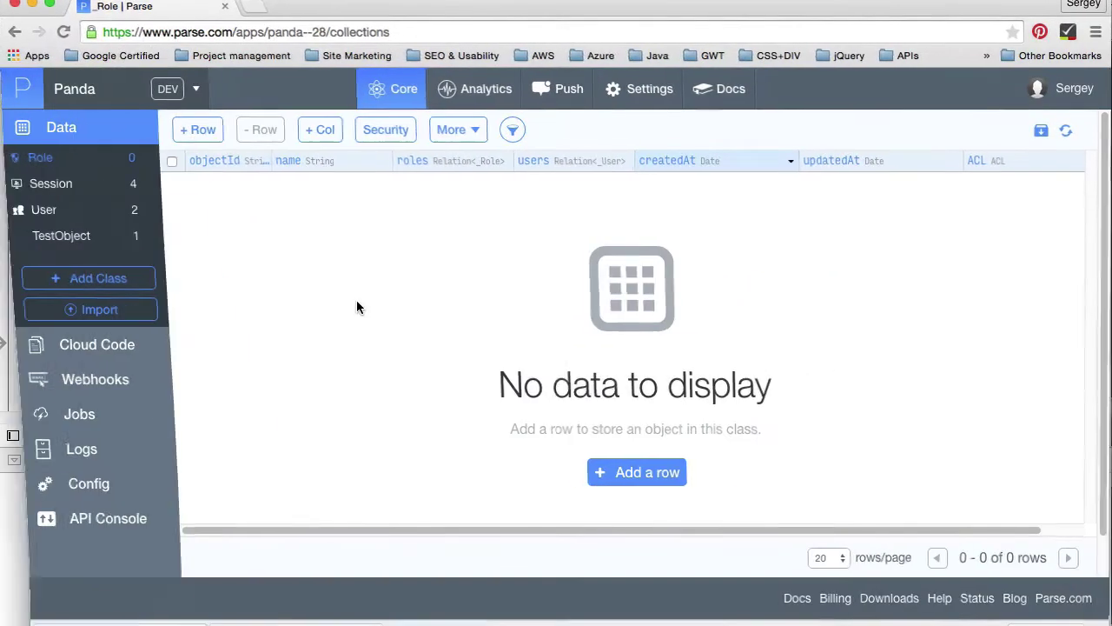
click(252, 7)
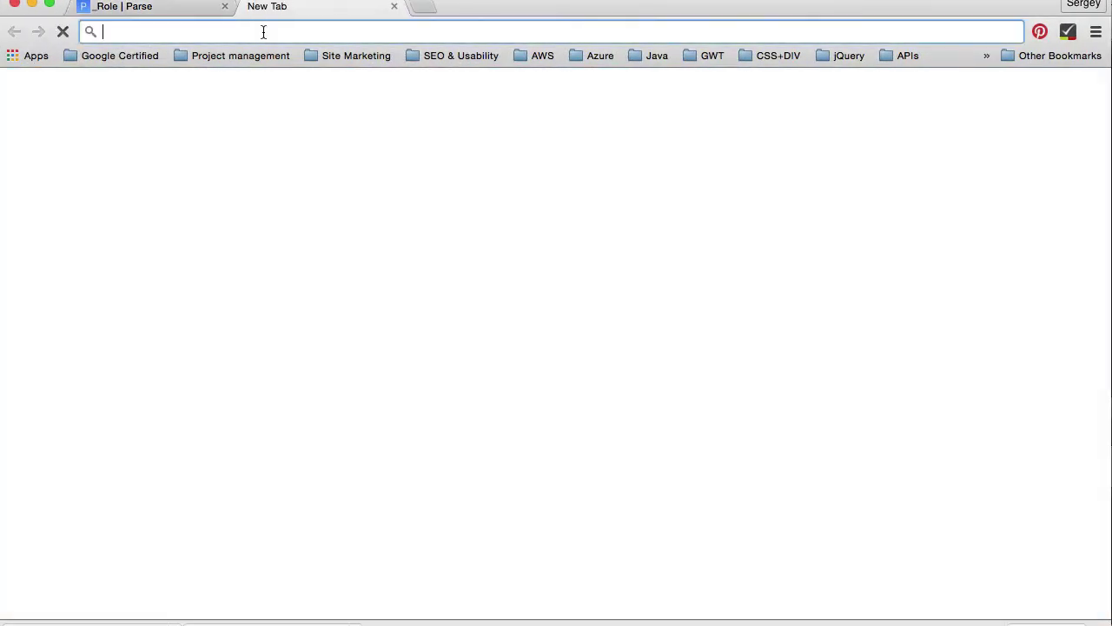
text(gmail)
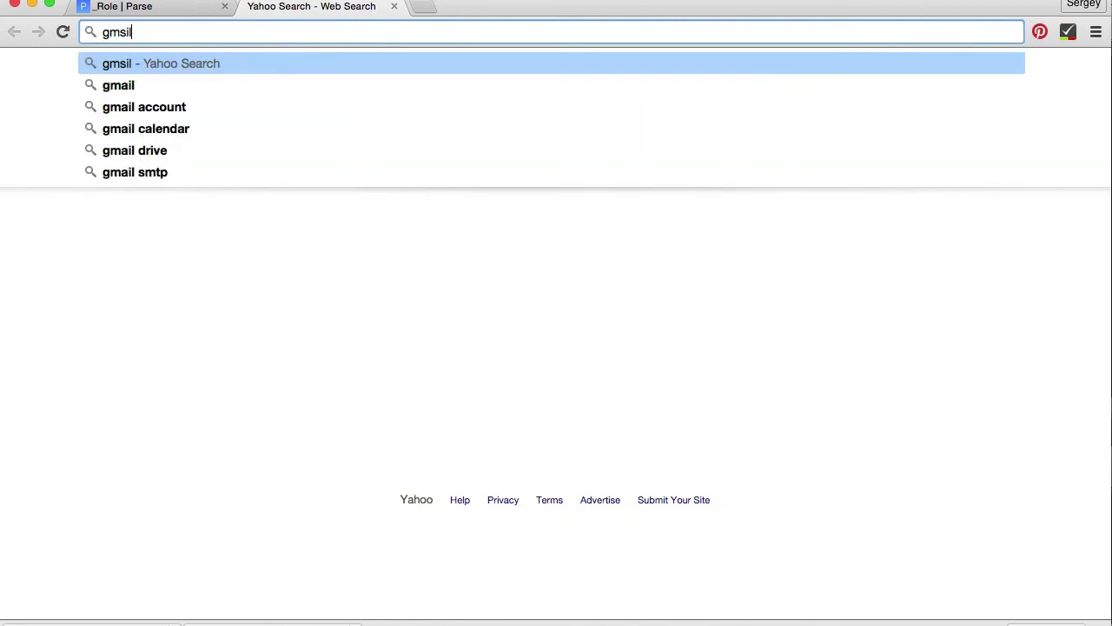
key(BackSpace)
key(BackSpace)
key(BackSpace)
key(BackSpace)
key(BackSpace)
text(gmail.com)
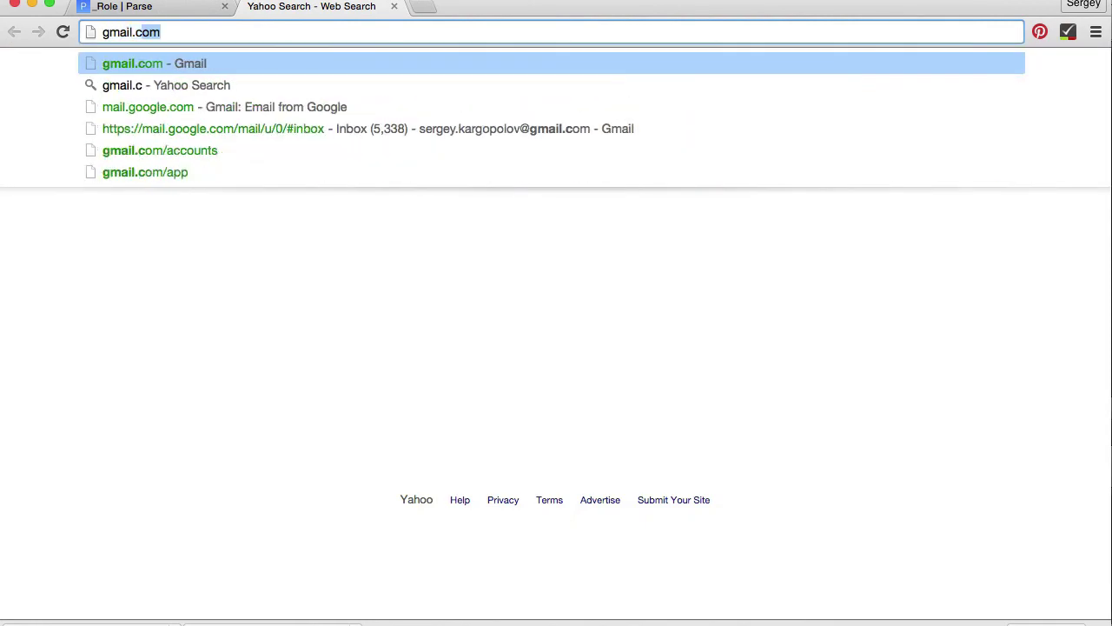
key(Return)
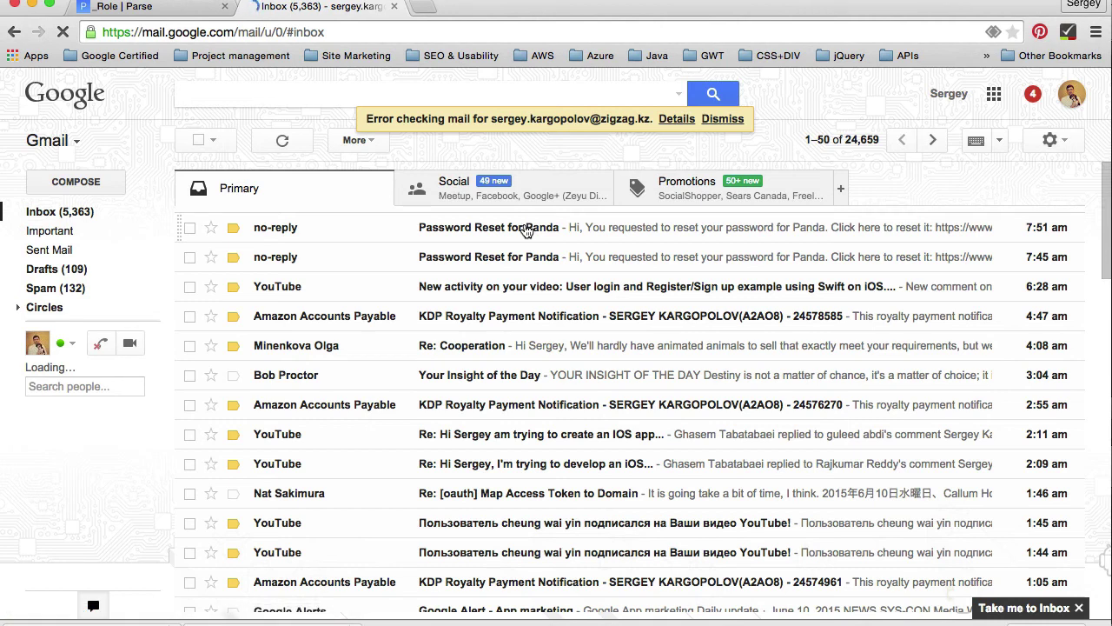
Step: Open the 'Password Reset for Panda' email and follow its reset link in a new tab
click(503, 233)
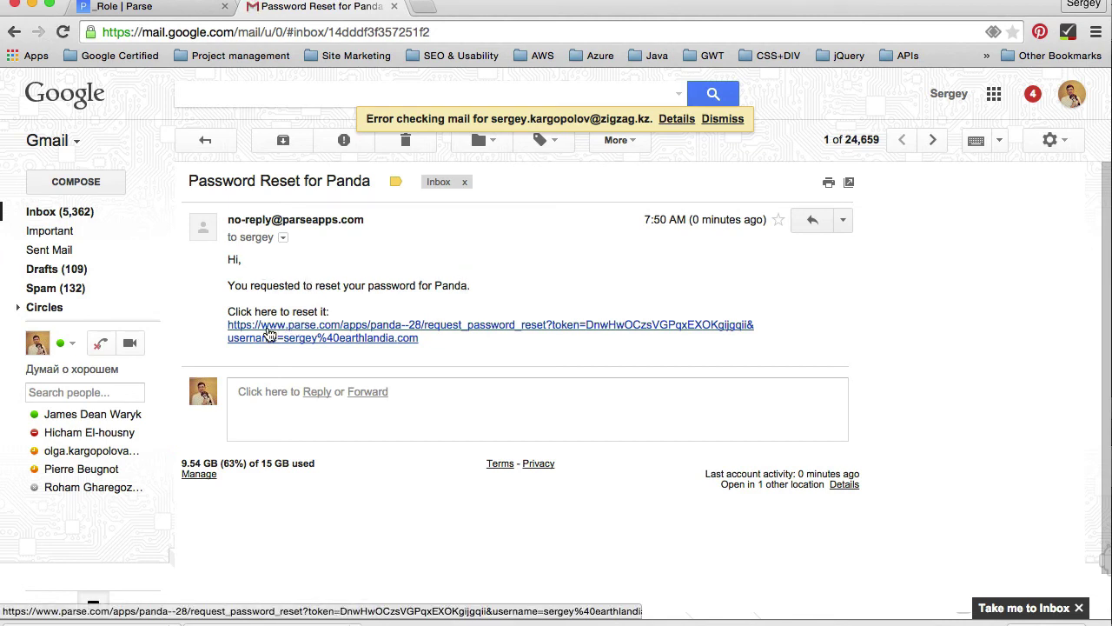
click(269, 335)
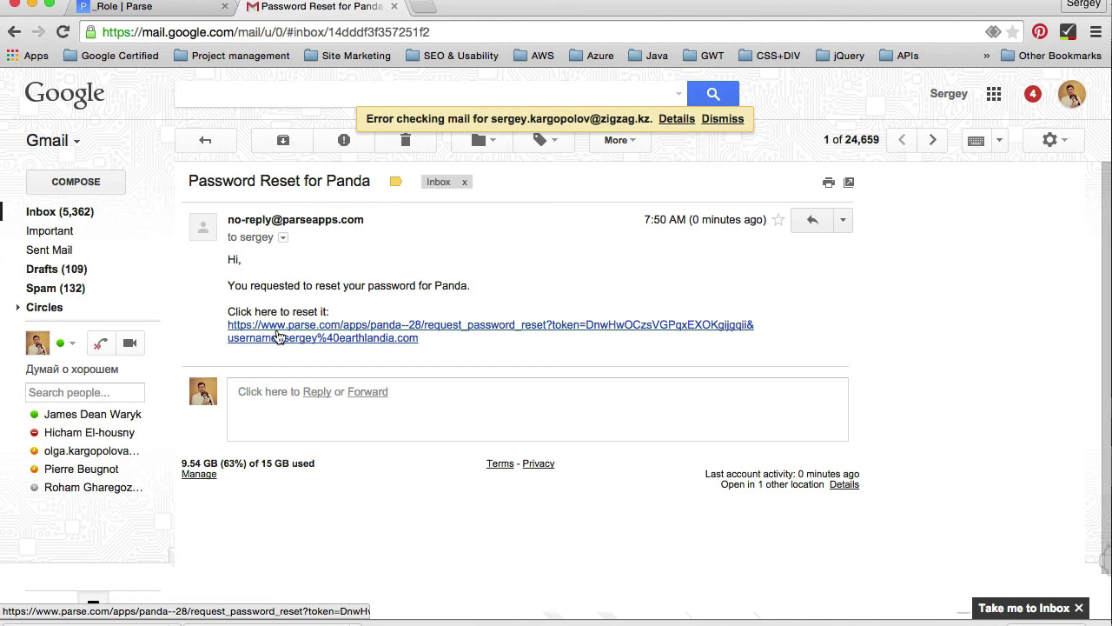
click(278, 336)
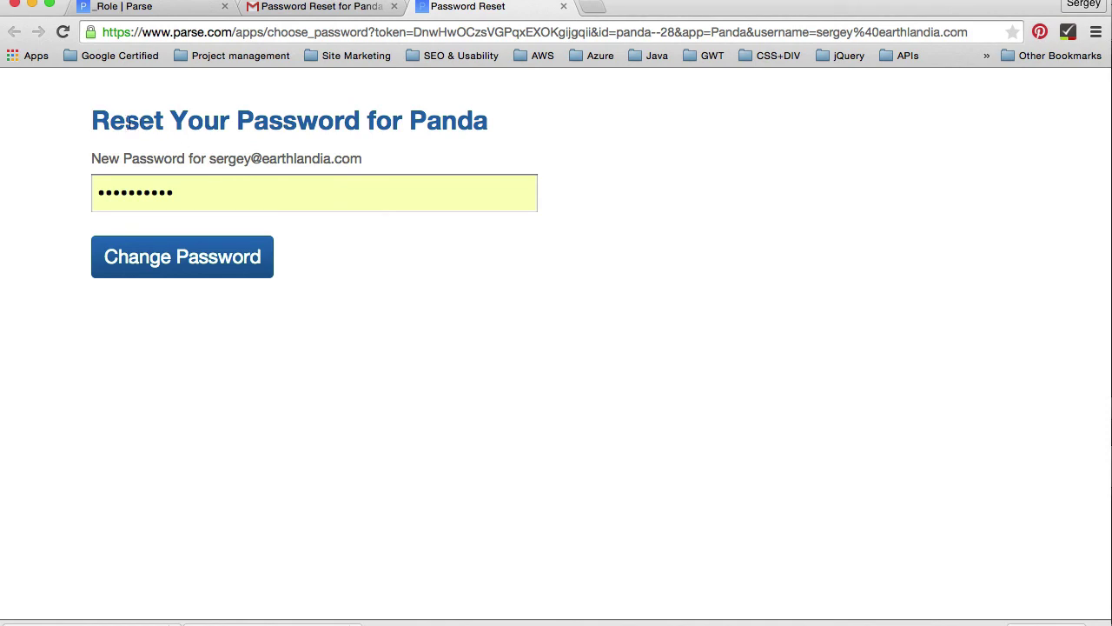
Step: Review the Panda reset page's heading, app name and account email domain
drag(105, 121, 290, 123)
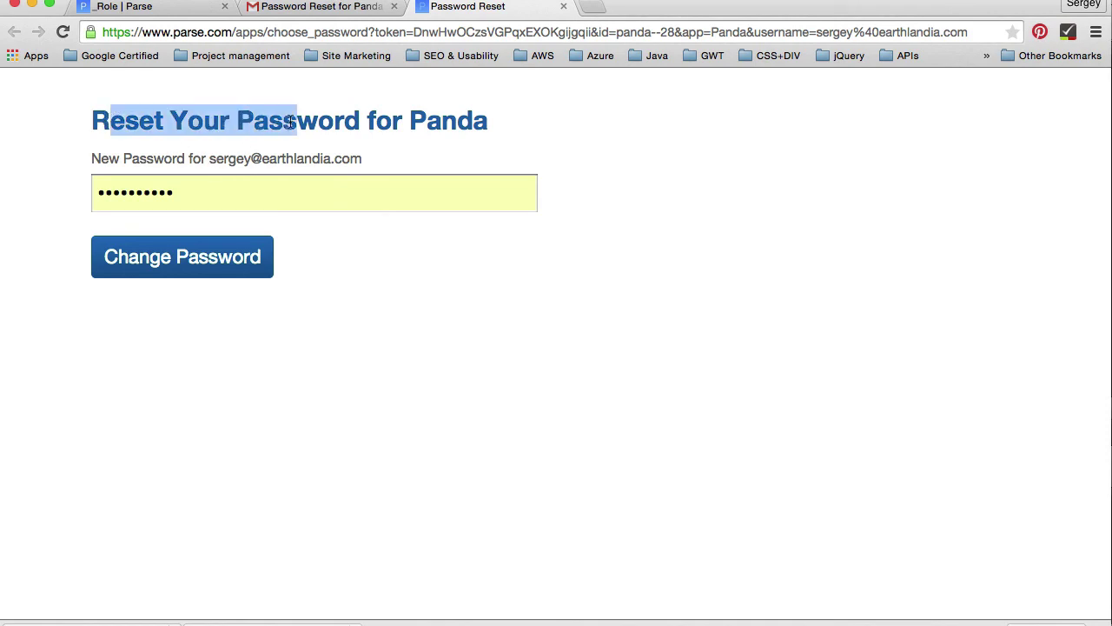
click(292, 120)
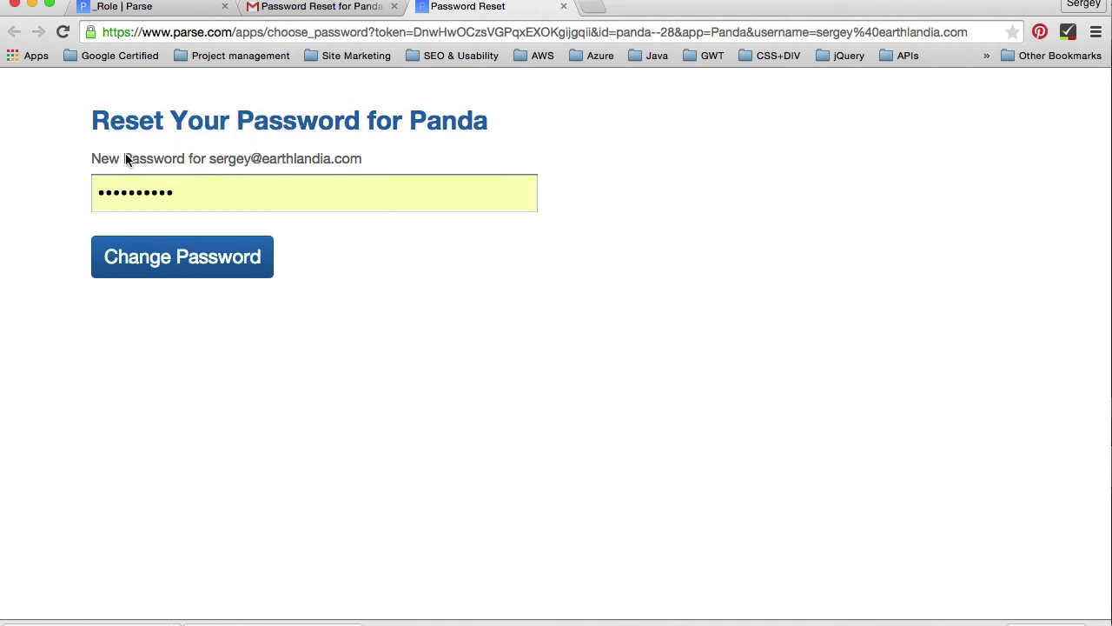
double_click(453, 119)
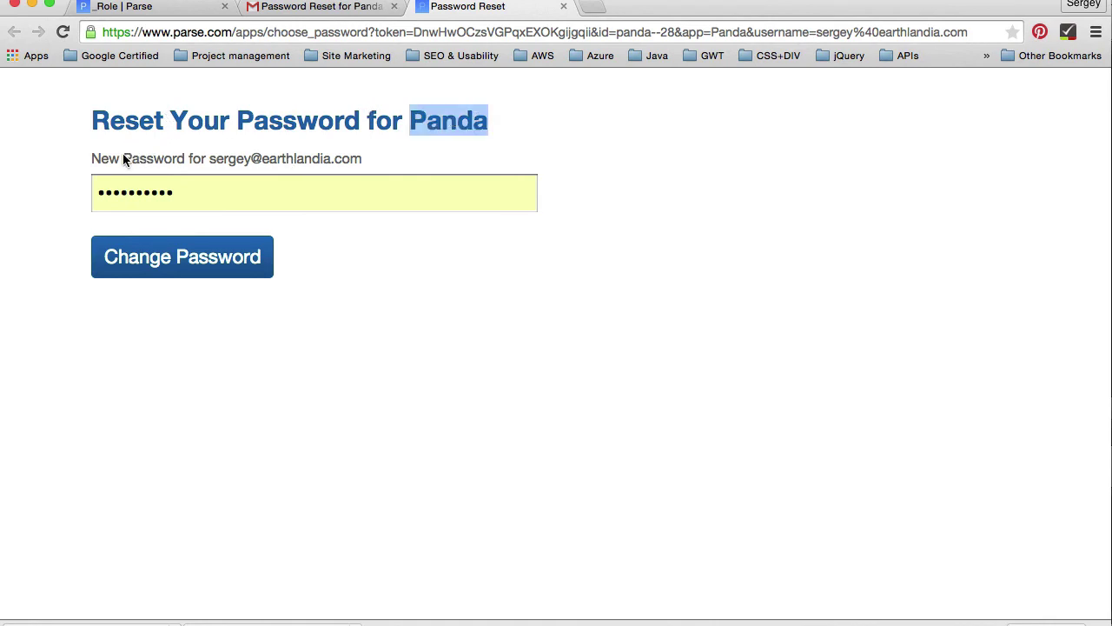
drag(358, 158, 260, 160)
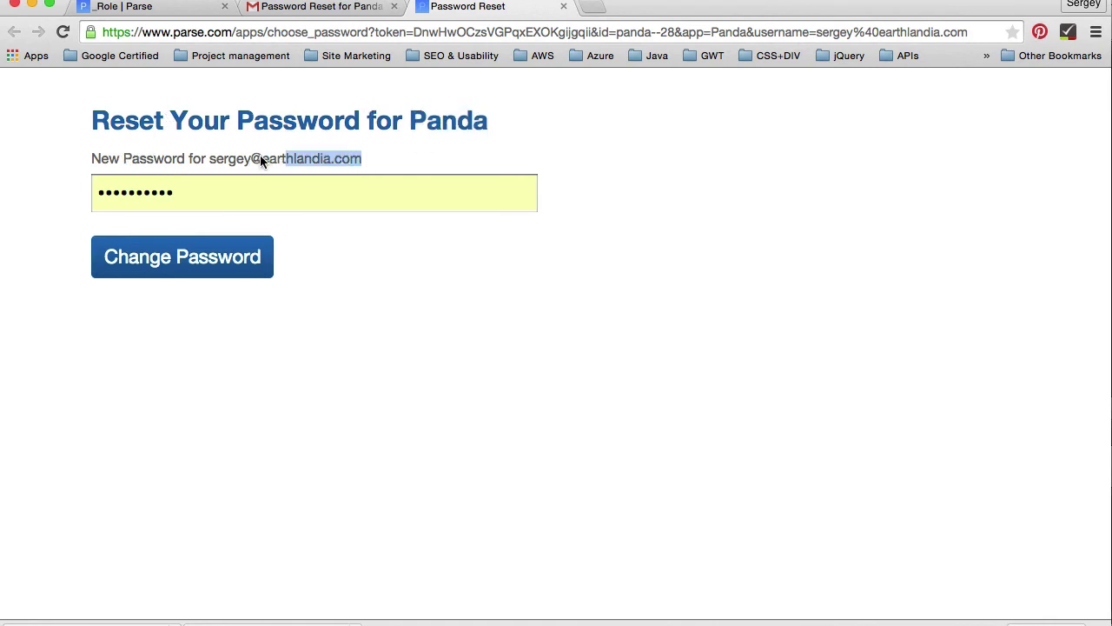
Step: Replace the prefilled password with a new one and submit it, reaching 'Successfully updated your password!'
click(221, 188)
drag(211, 186, 88, 188)
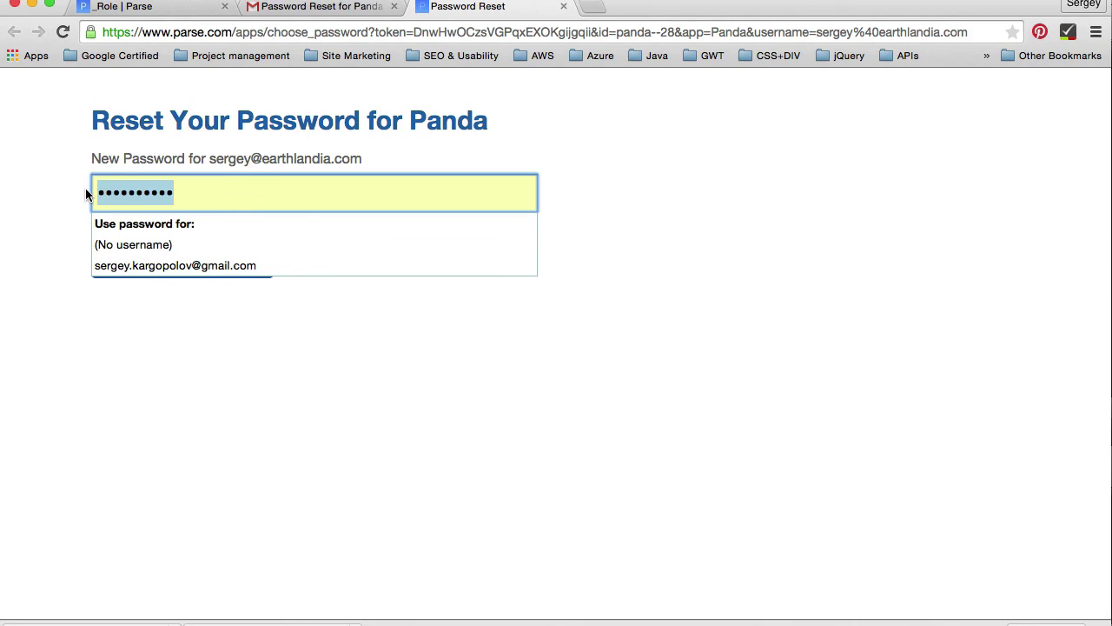
text(•••••)
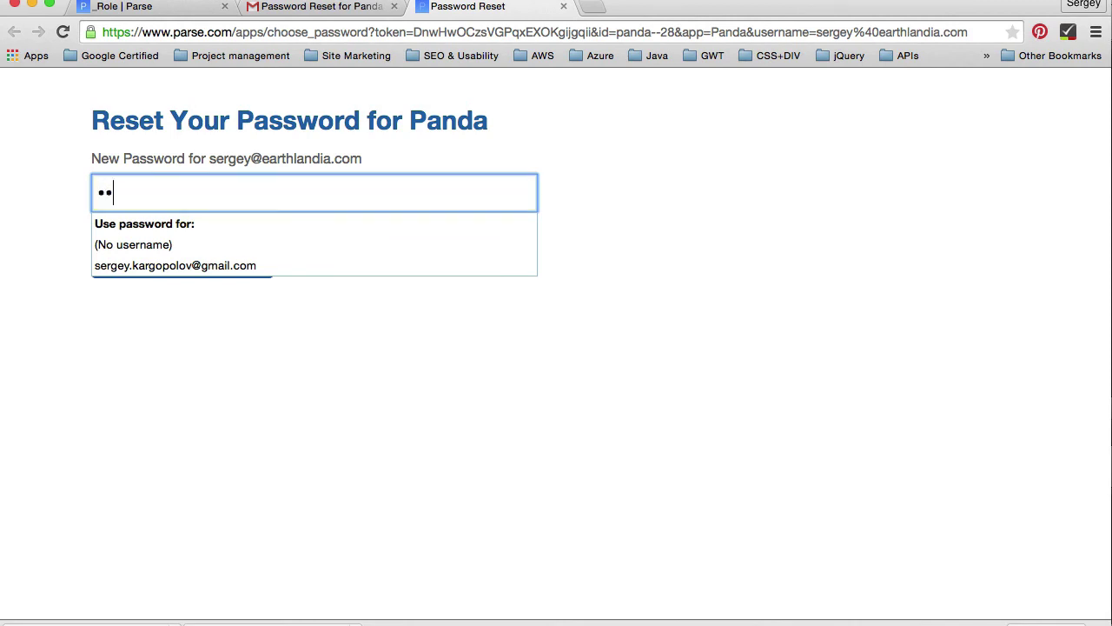
click(637, 183)
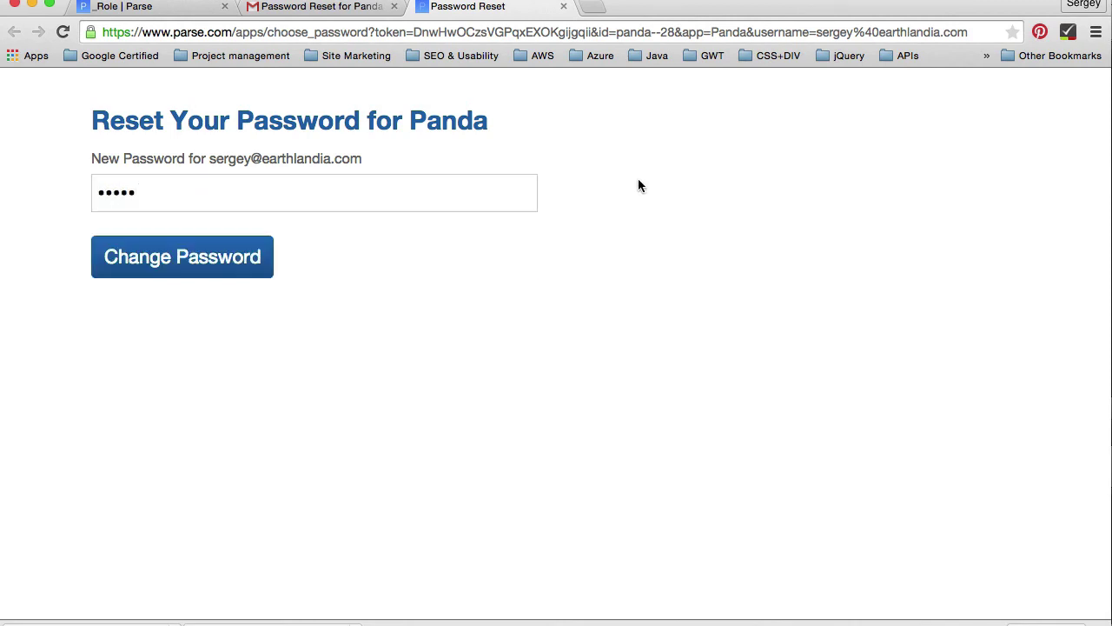
click(249, 265)
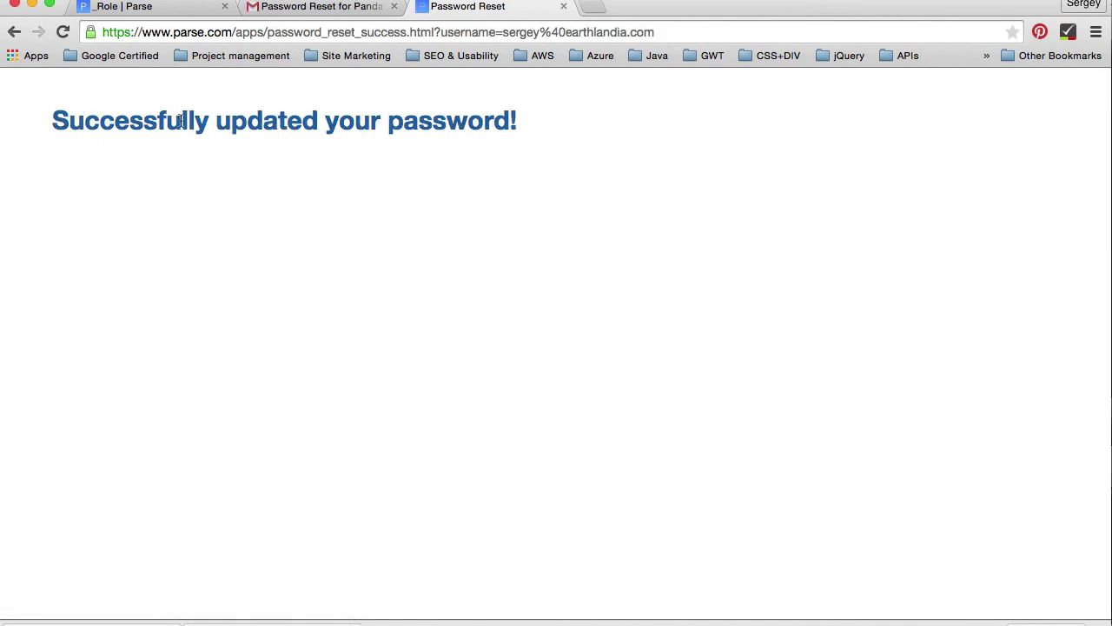
drag(128, 120, 419, 123)
click(565, 182)
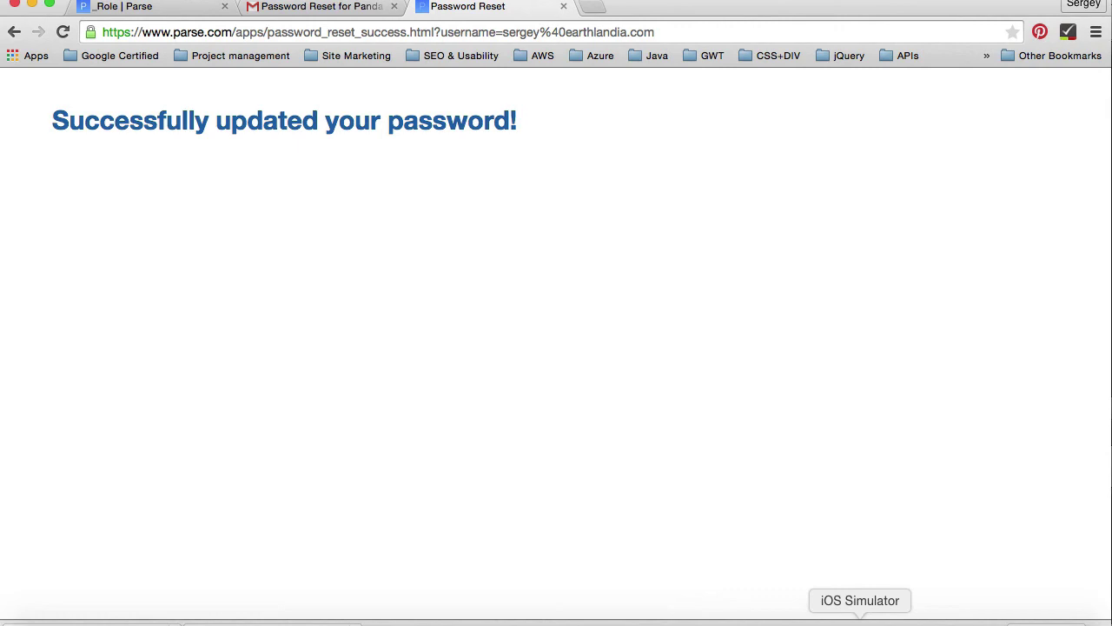
Step: Sign in to the simulator app with the account email and the new password
click(859, 618)
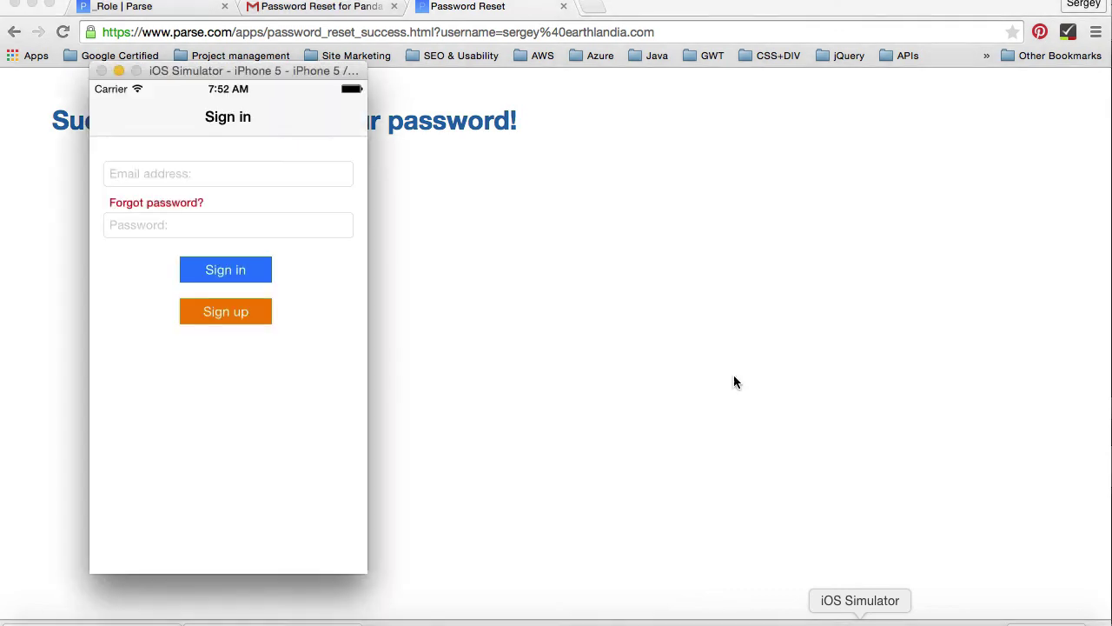
click(210, 173)
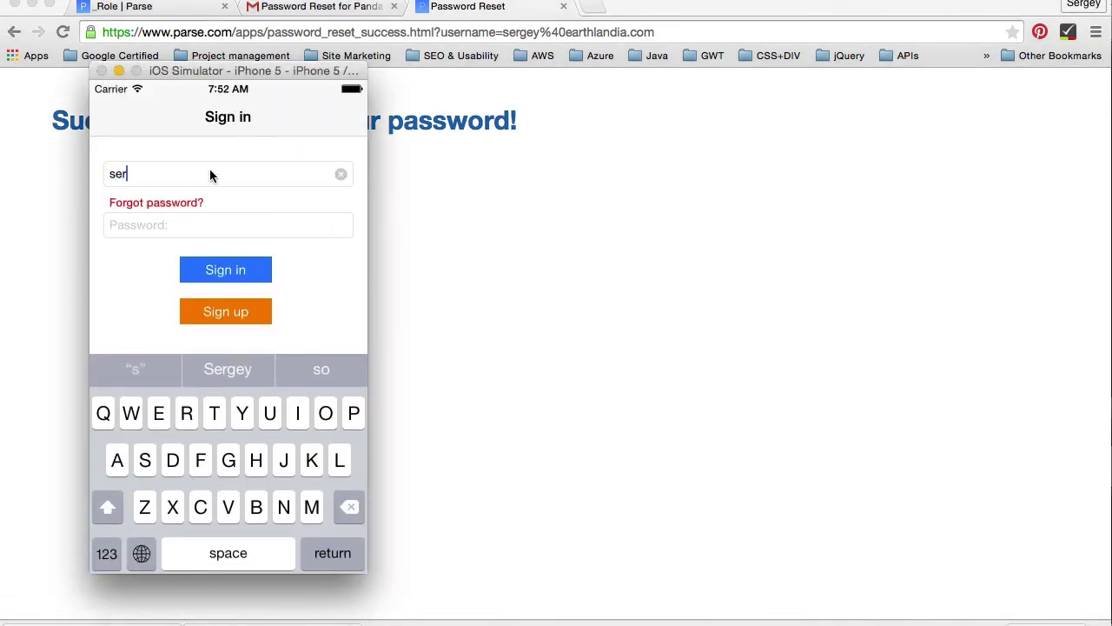
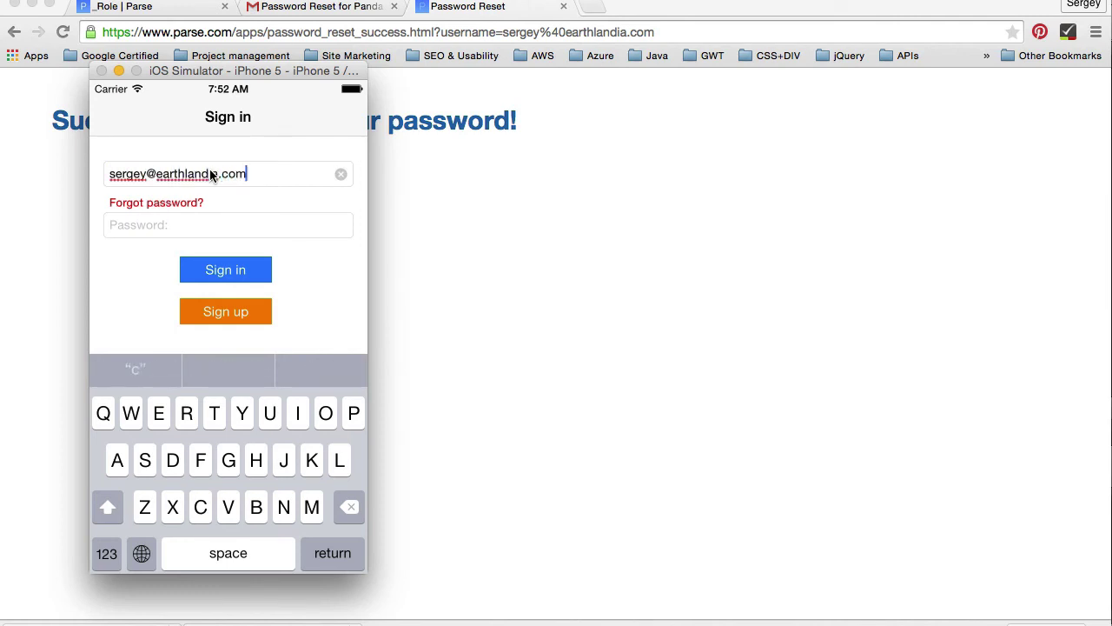
click(299, 232)
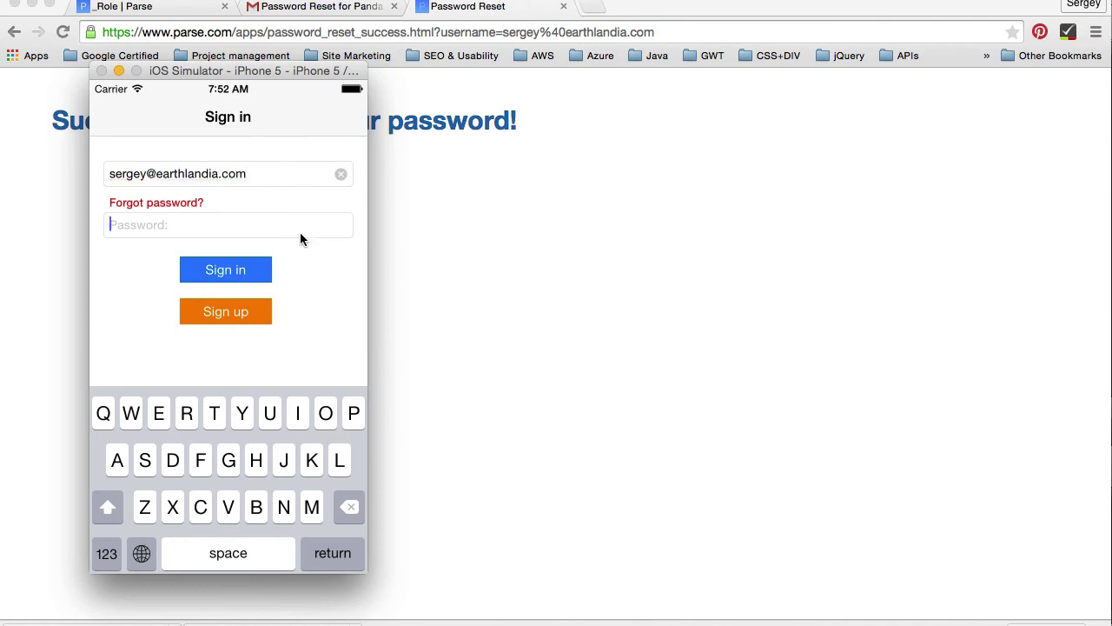
text(12345)
click(263, 272)
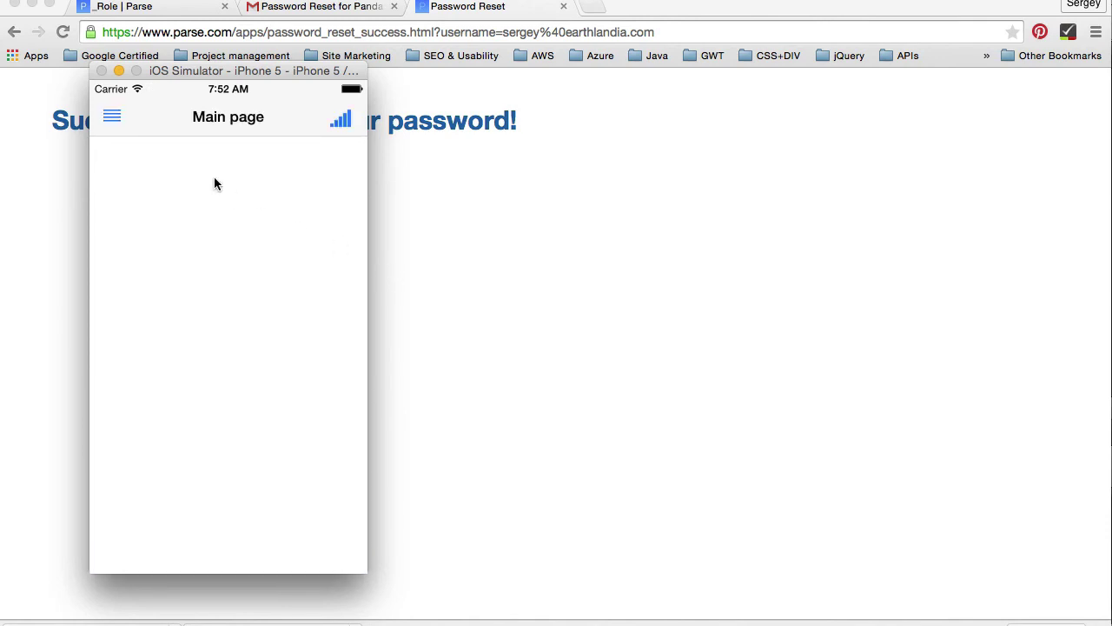
Step: Open and close the app's side menu, then return to the browser's password-updated page
click(112, 116)
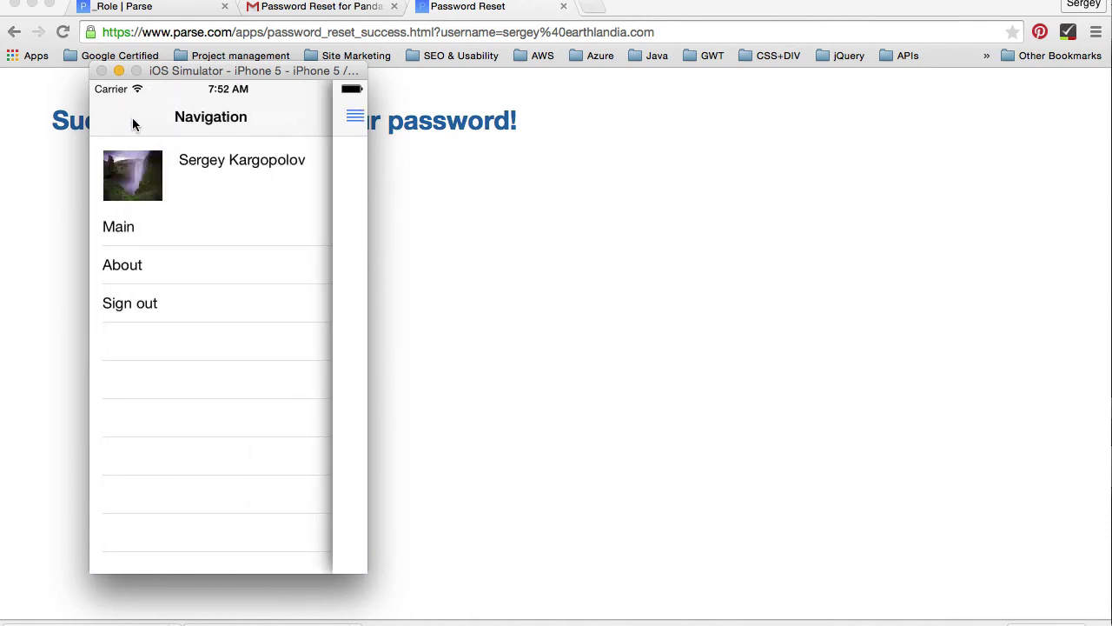
click(354, 115)
click(409, 125)
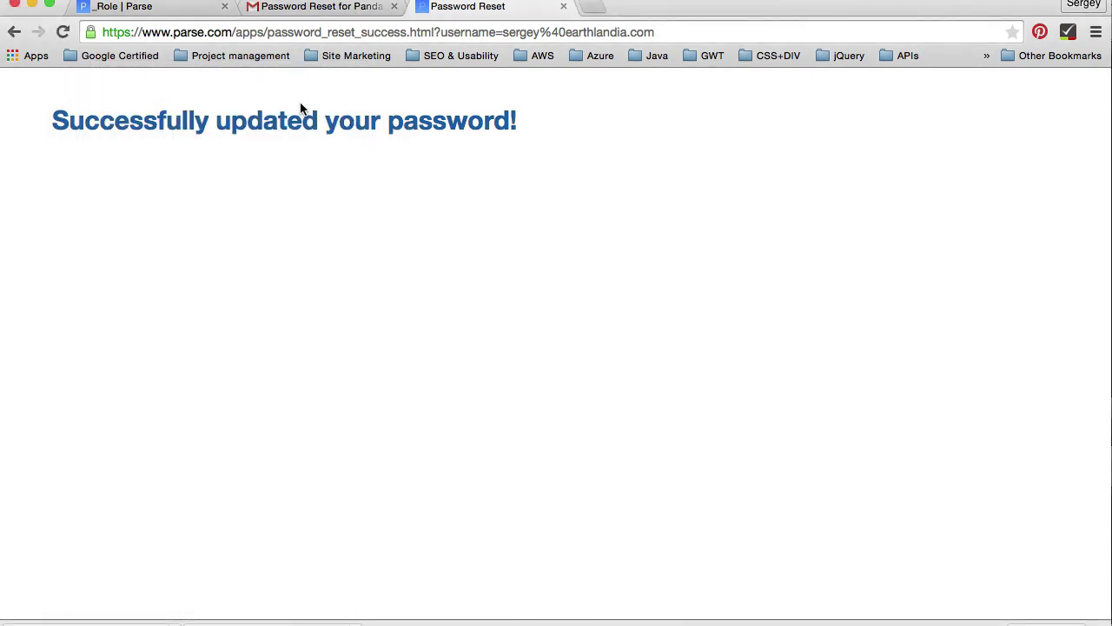
Step: Open the Panda app's Email Settings page from the Parse dashboard's Settings
click(146, 11)
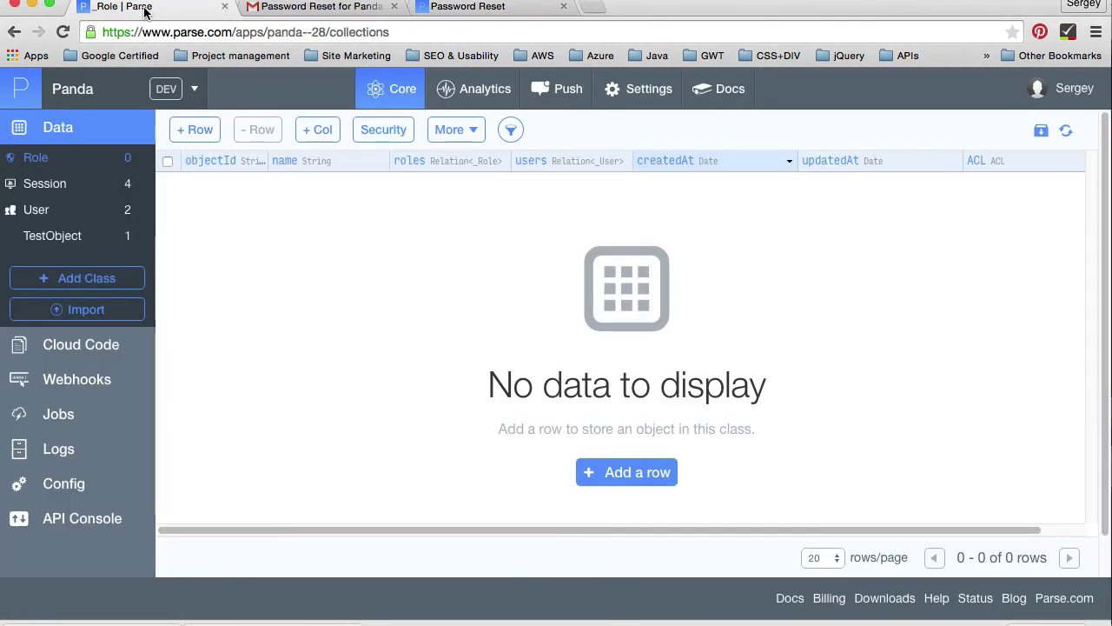
click(468, 6)
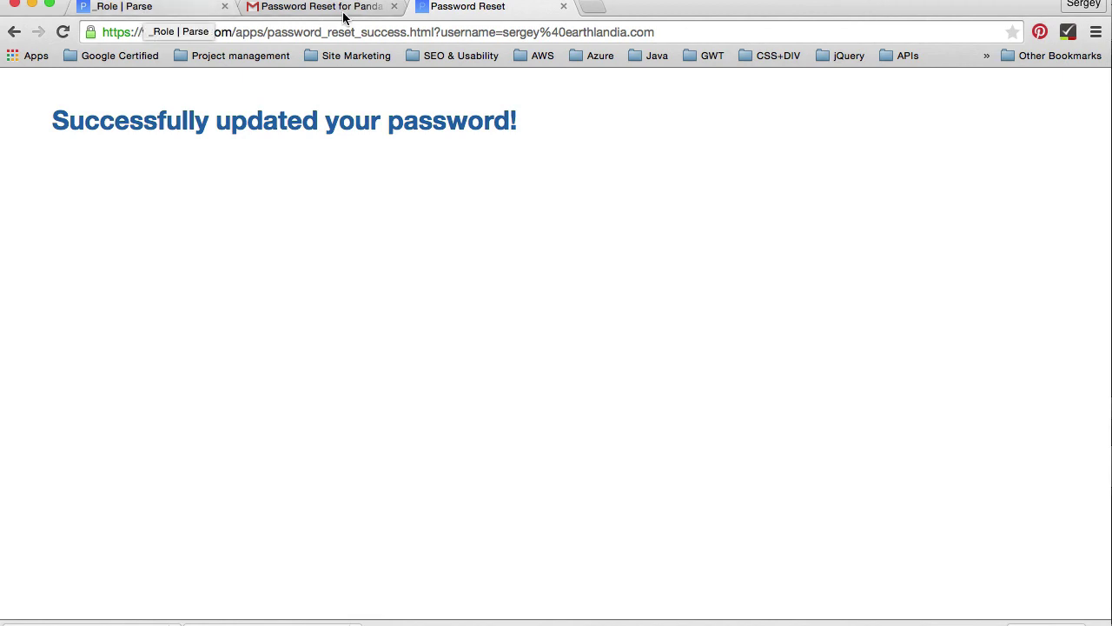
click(159, 12)
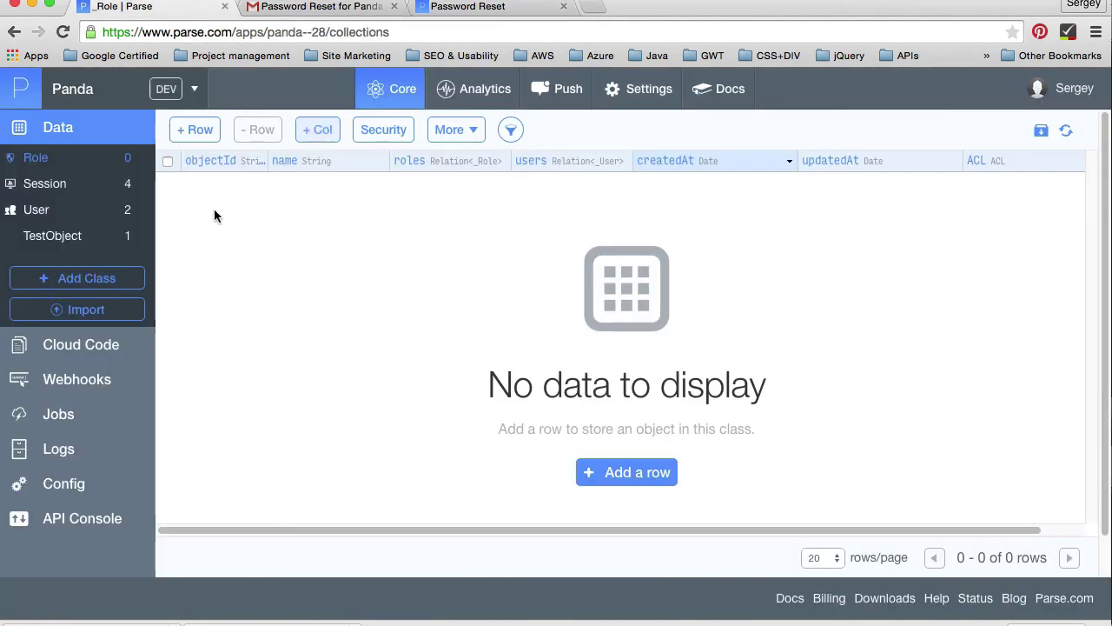
click(638, 100)
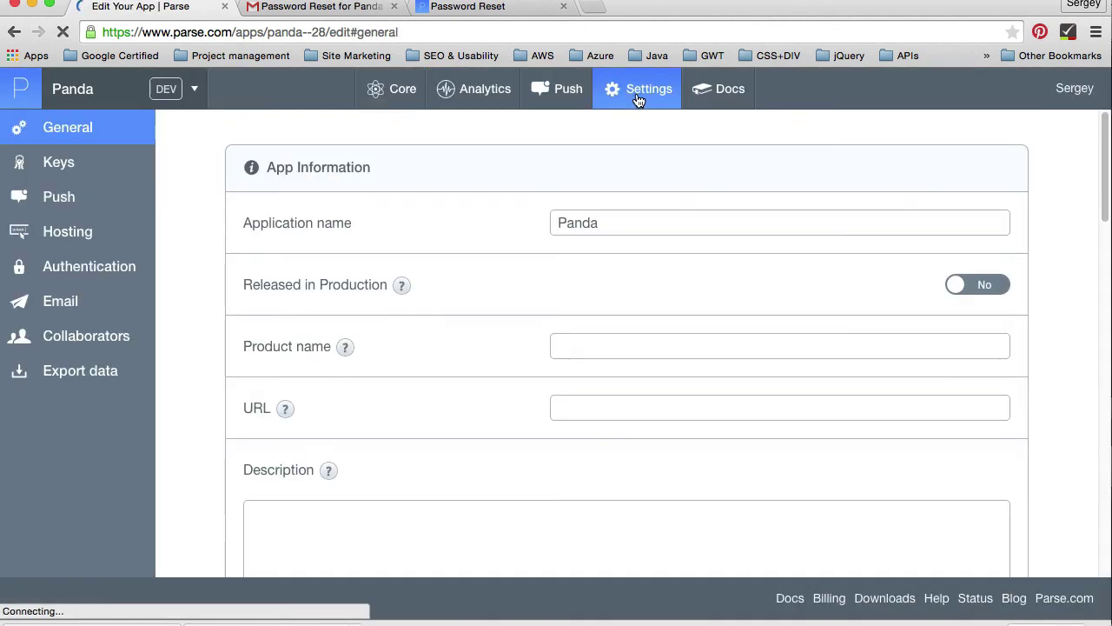
click(69, 304)
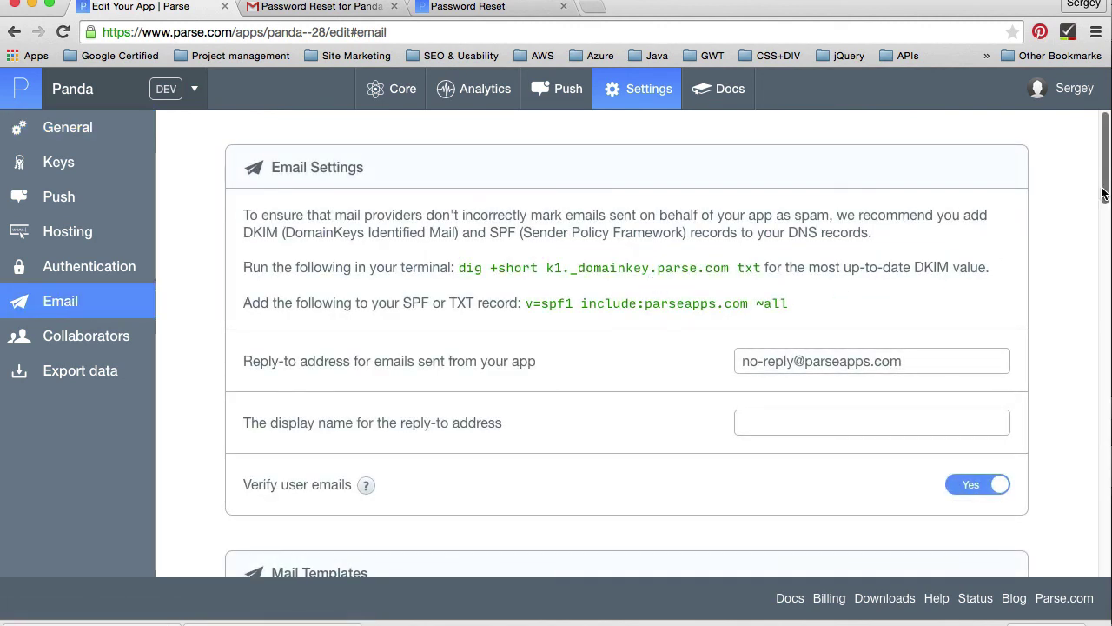
drag(1104, 193, 1106, 404)
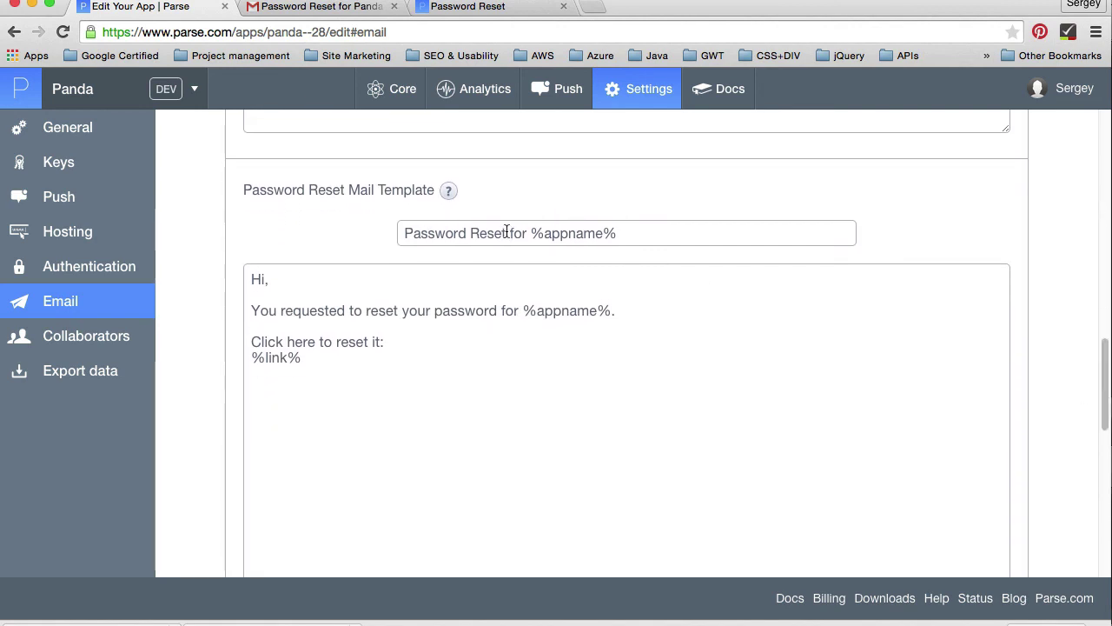
drag(348, 383, 231, 251)
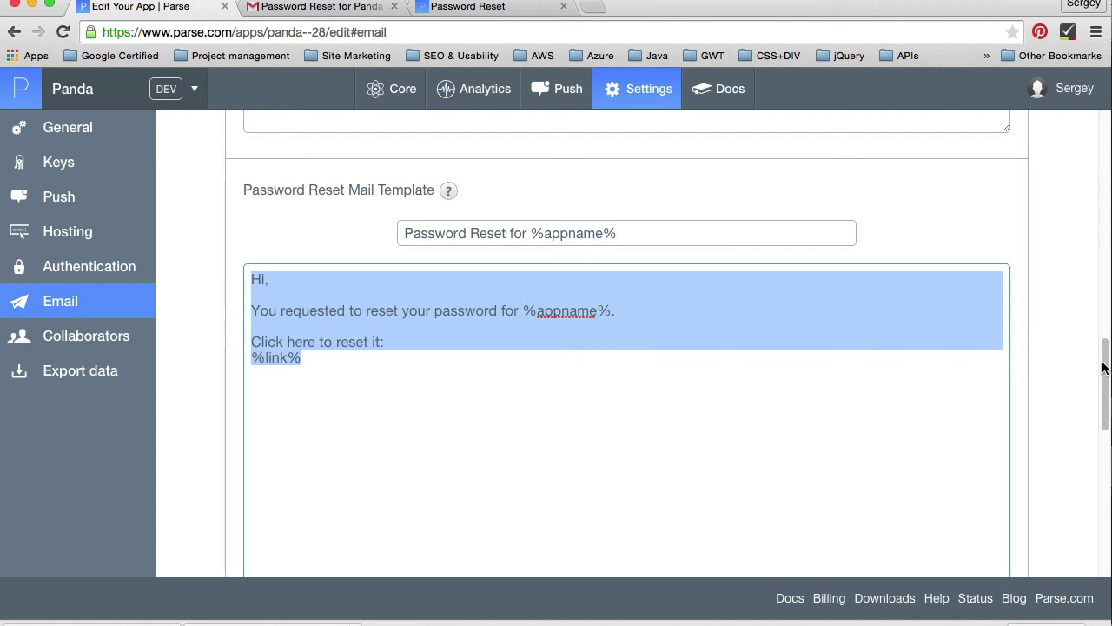
double_click(576, 235)
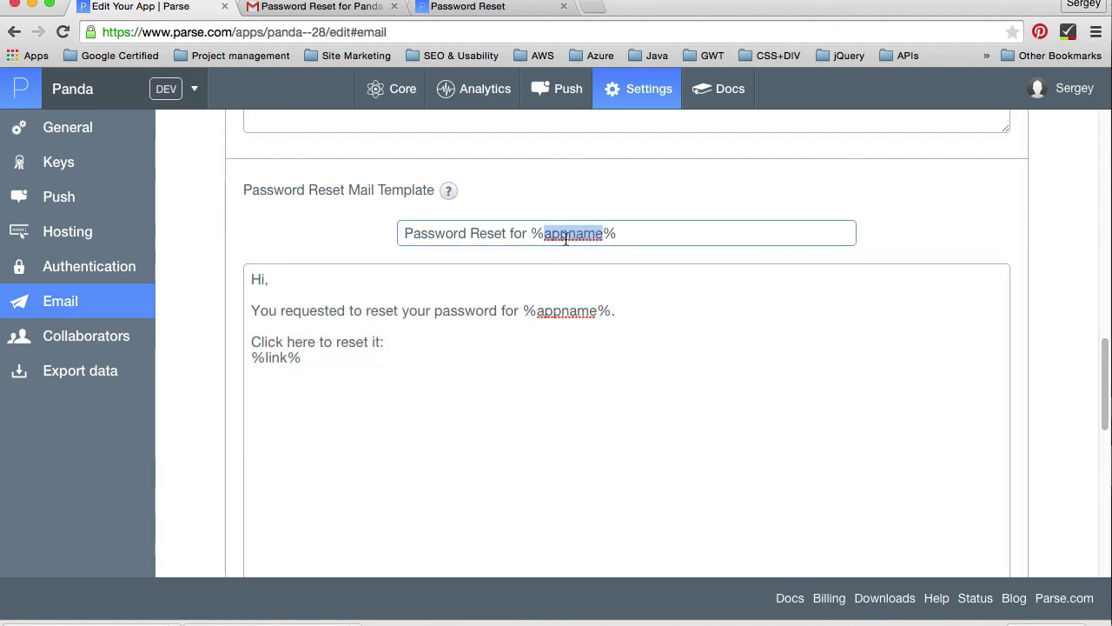
click(280, 357)
double_click(280, 357)
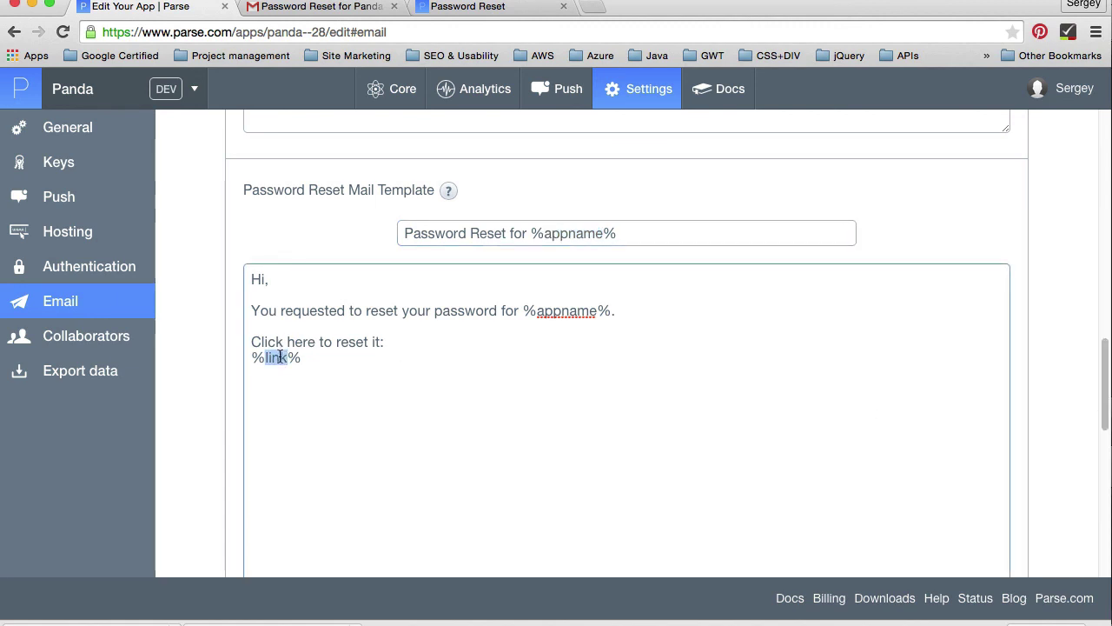
drag(323, 357, 256, 357)
drag(1105, 397, 1107, 243)
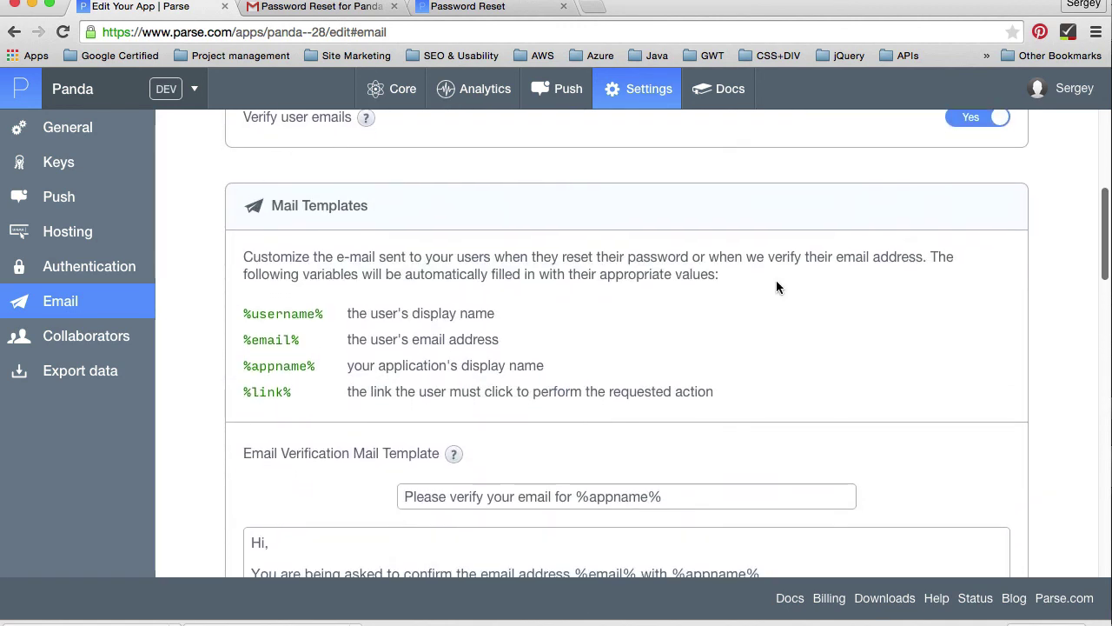
drag(244, 309, 296, 399)
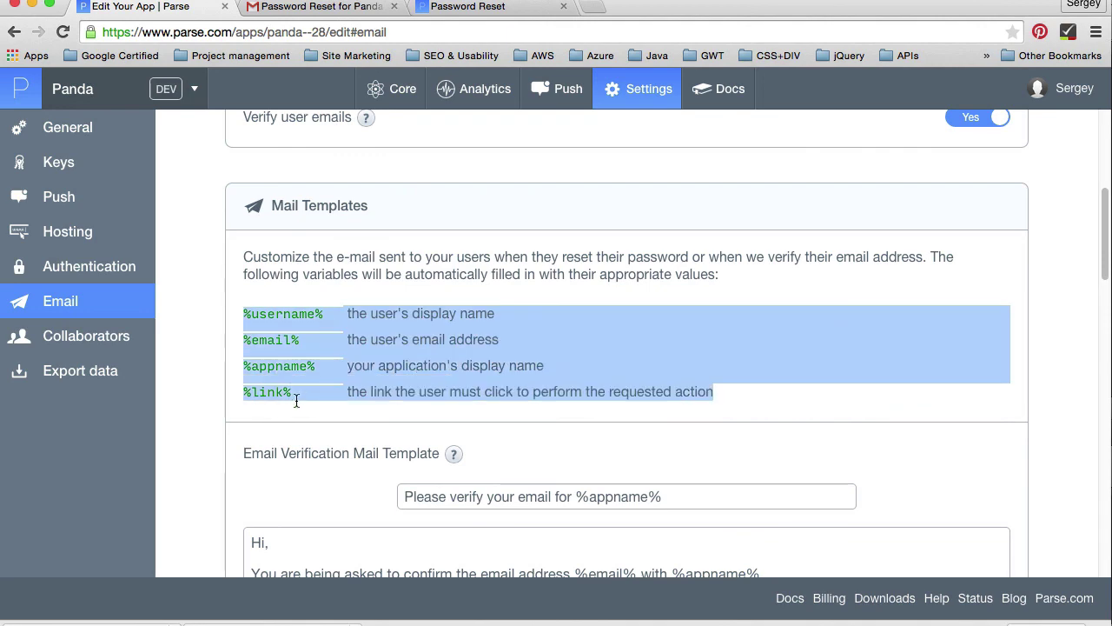
click(393, 385)
drag(1106, 235, 1106, 487)
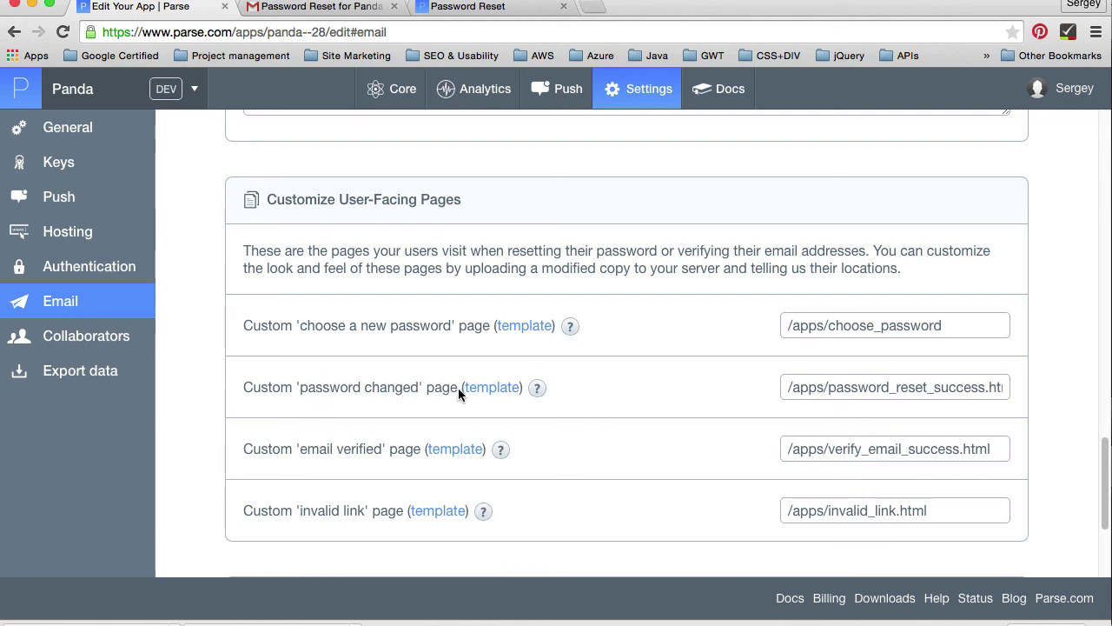
click(819, 387)
drag(785, 386, 1030, 386)
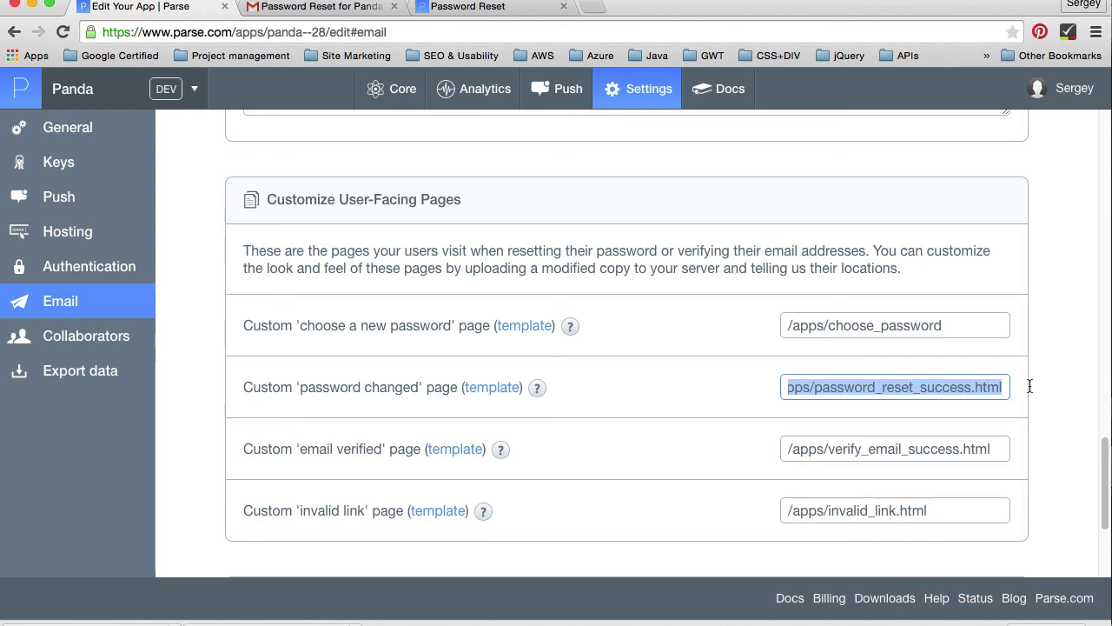
click(947, 387)
drag(842, 387, 1031, 387)
click(792, 386)
click(879, 391)
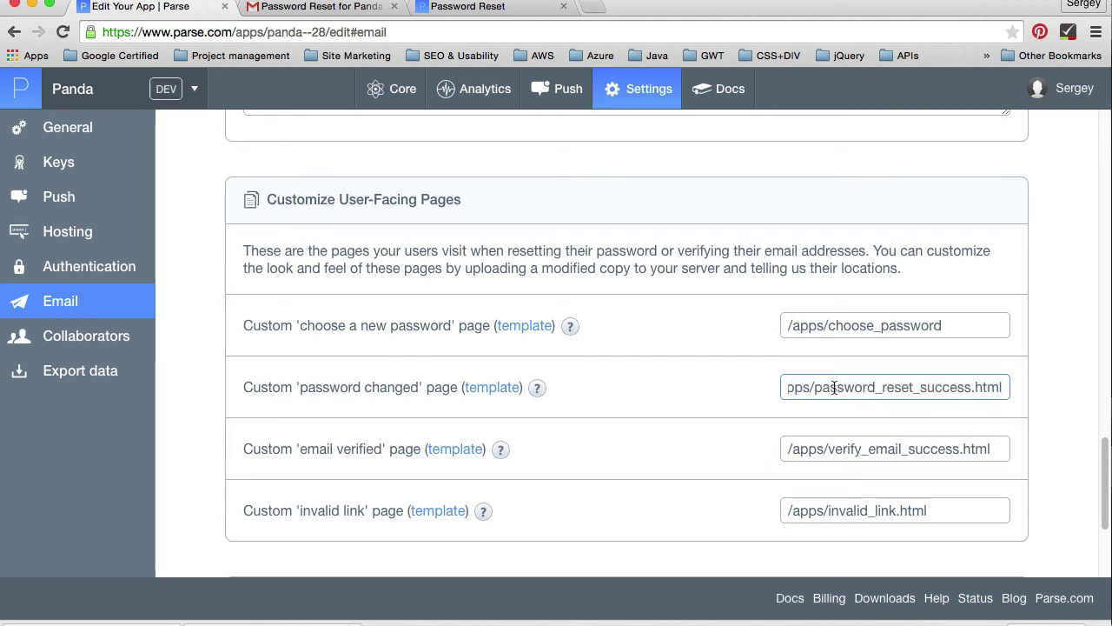
drag(832, 389, 769, 387)
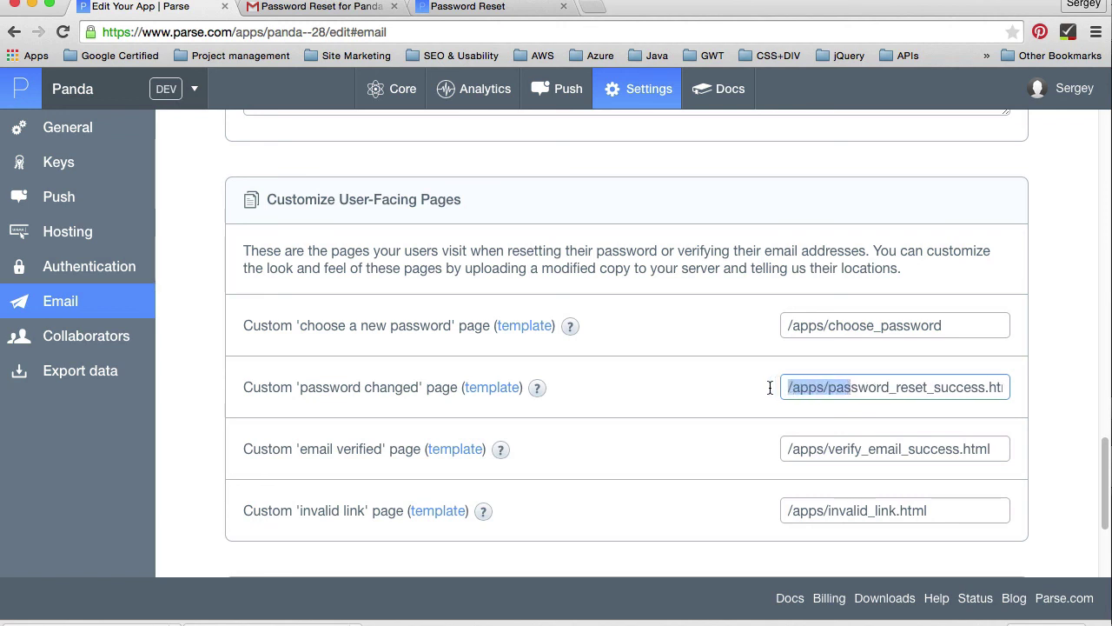
click(848, 387)
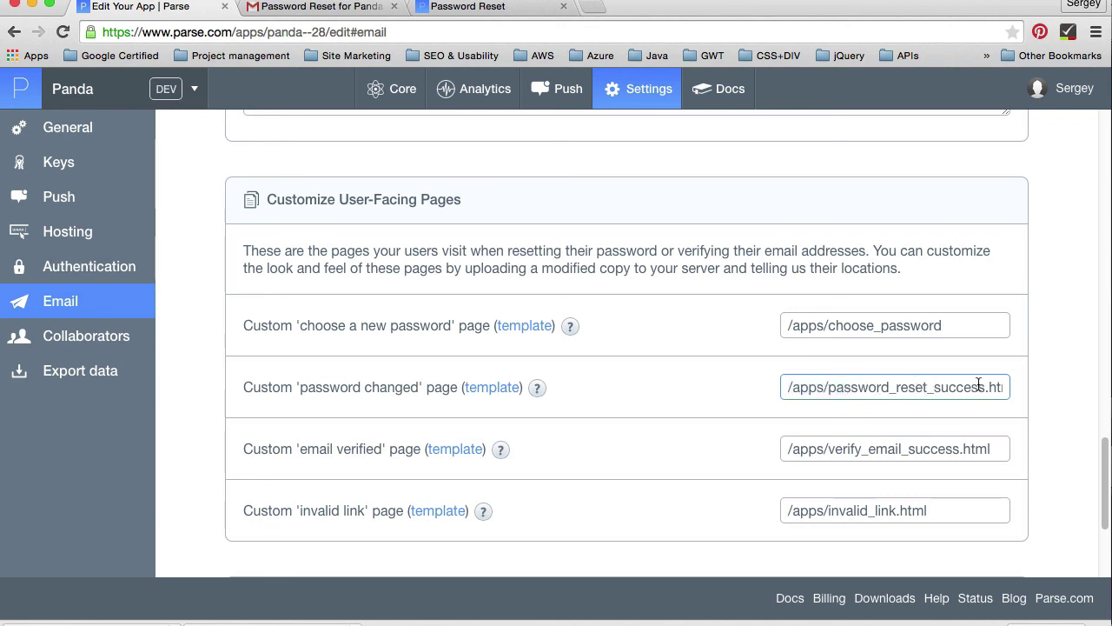
drag(796, 388, 1097, 384)
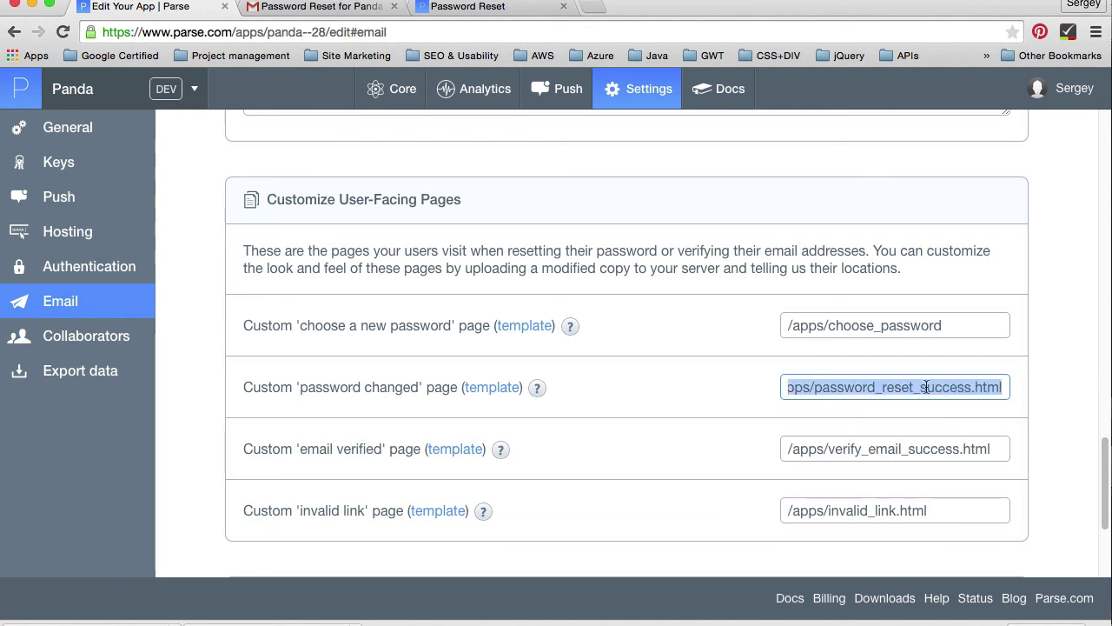
click(878, 389)
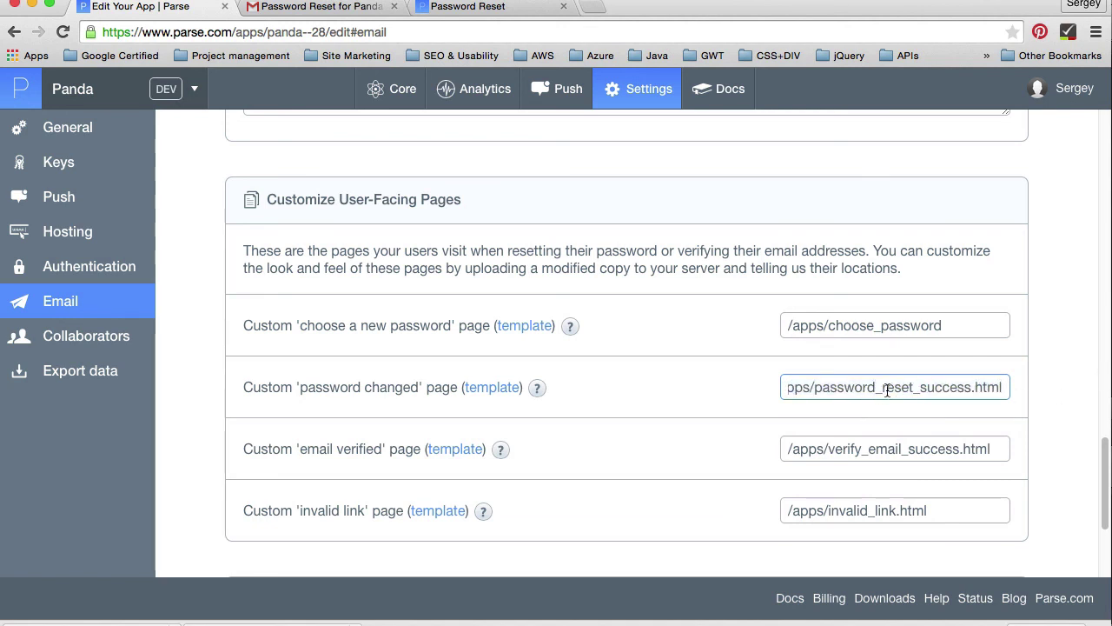
drag(895, 388, 864, 372)
click(788, 388)
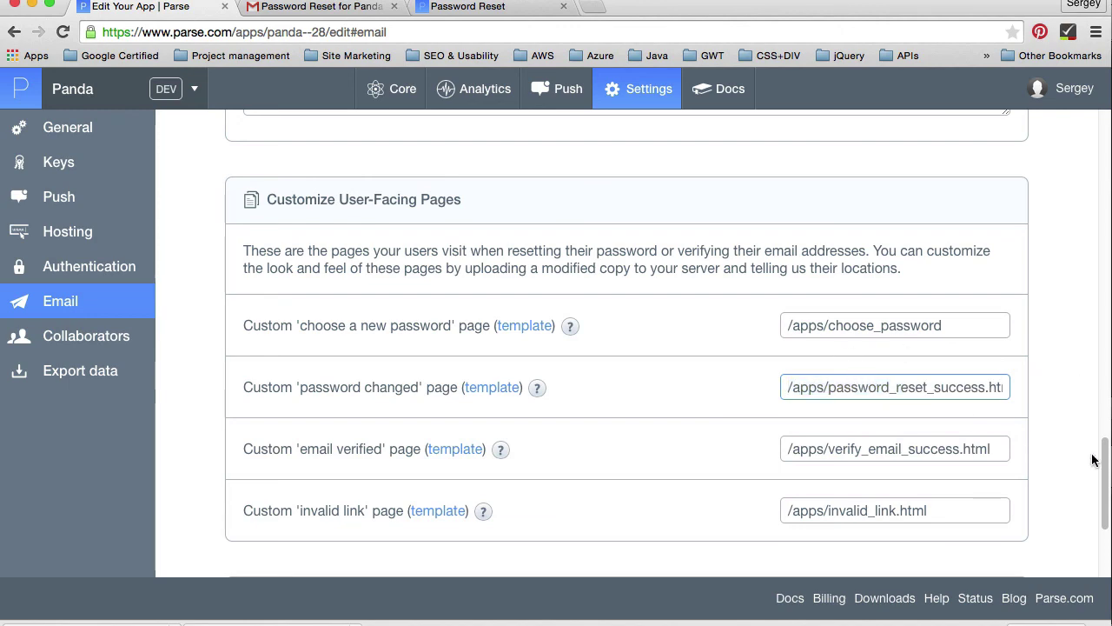
drag(1106, 460, 905, 132)
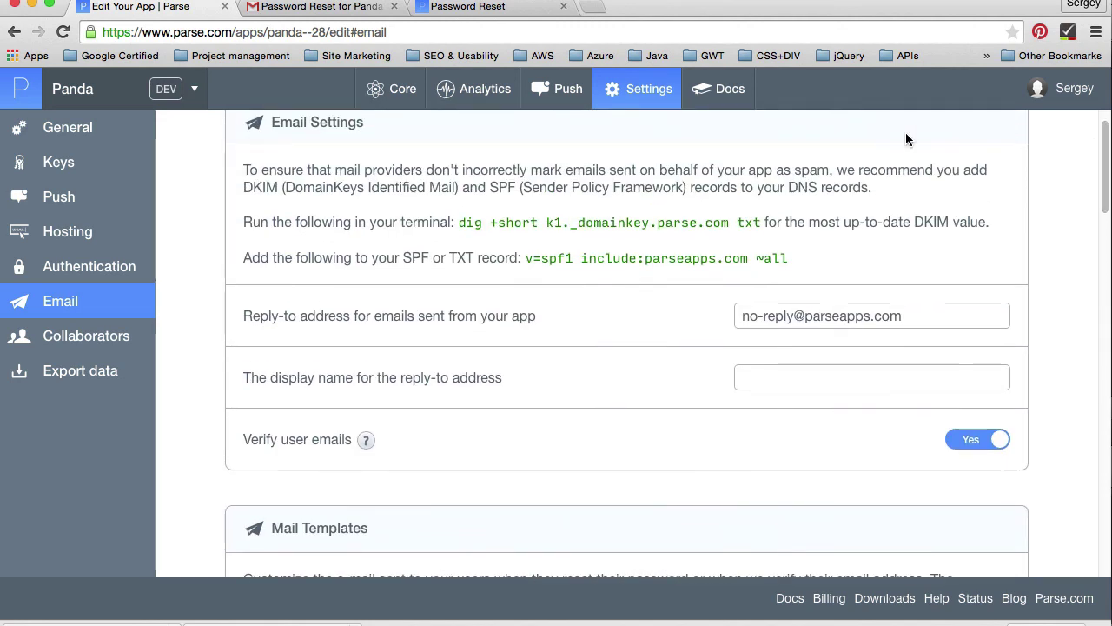
Step: Switch back to the Parse 'Successfully updated your password!' tab
click(487, 9)
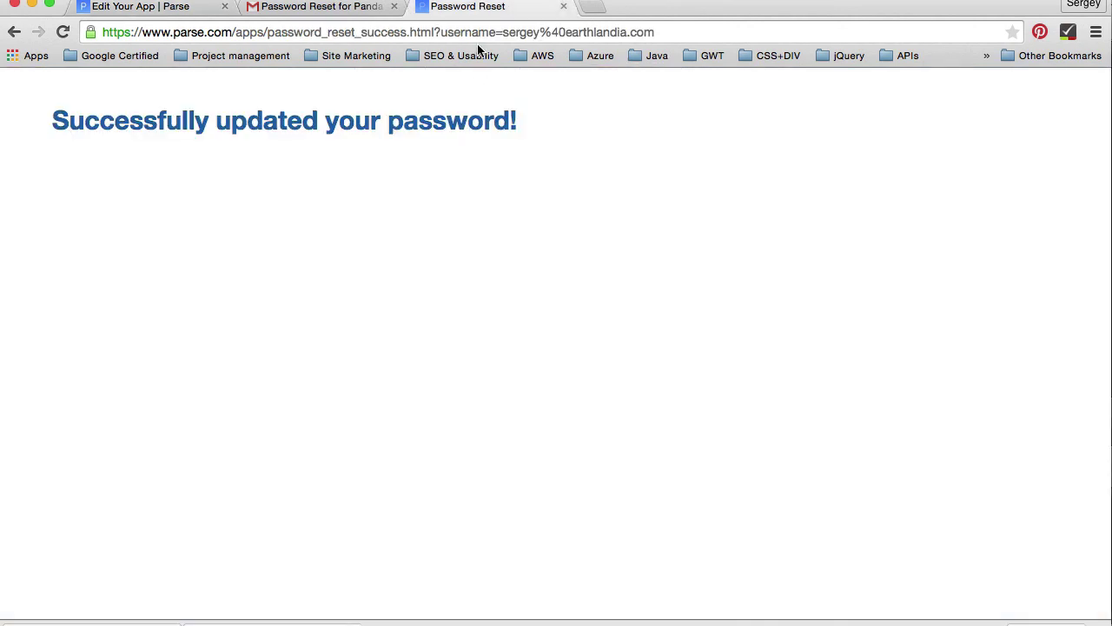